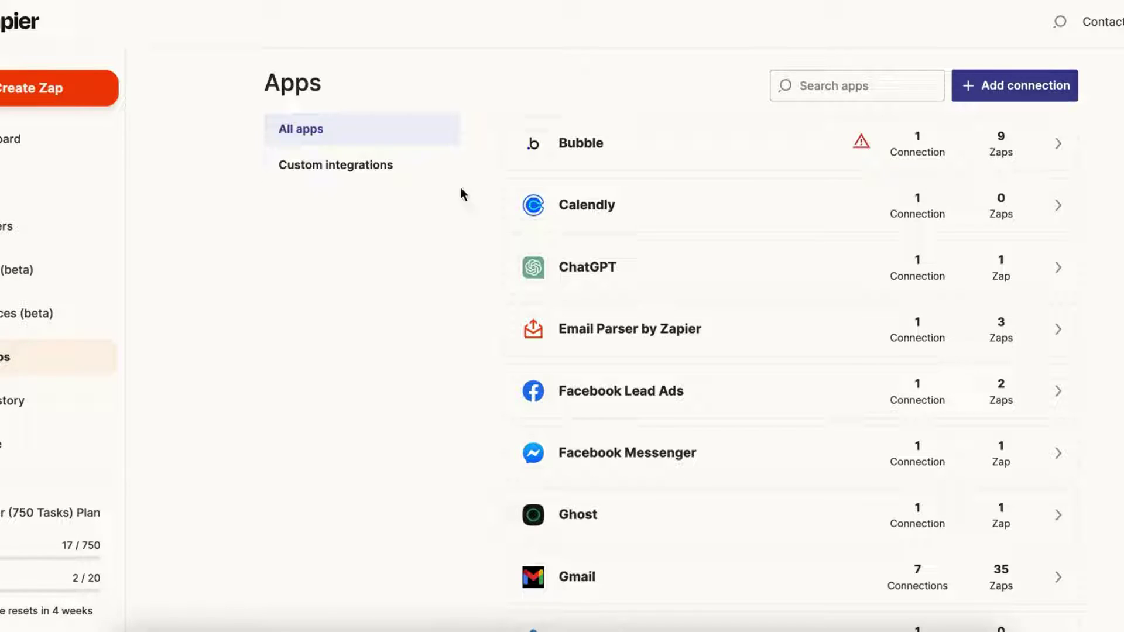
Search apps for 'Quickbooks', start connecting QuickBooks Online, and move the authorization popup aside
left_click(797, 86)
type("Qu")
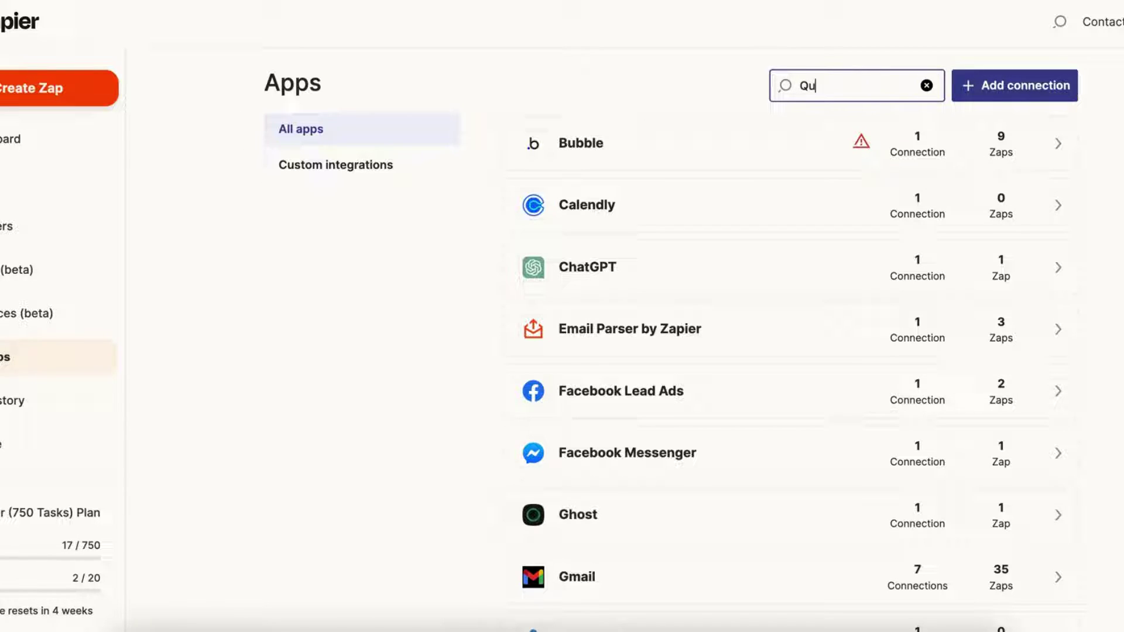
type("ickbooks")
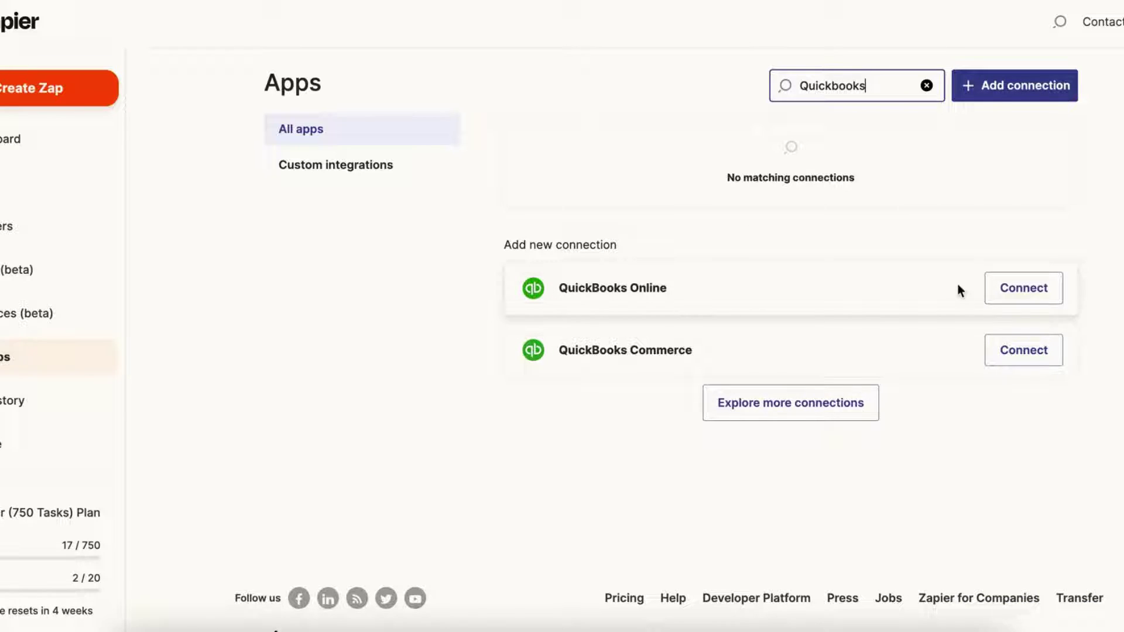
left_click(1020, 291)
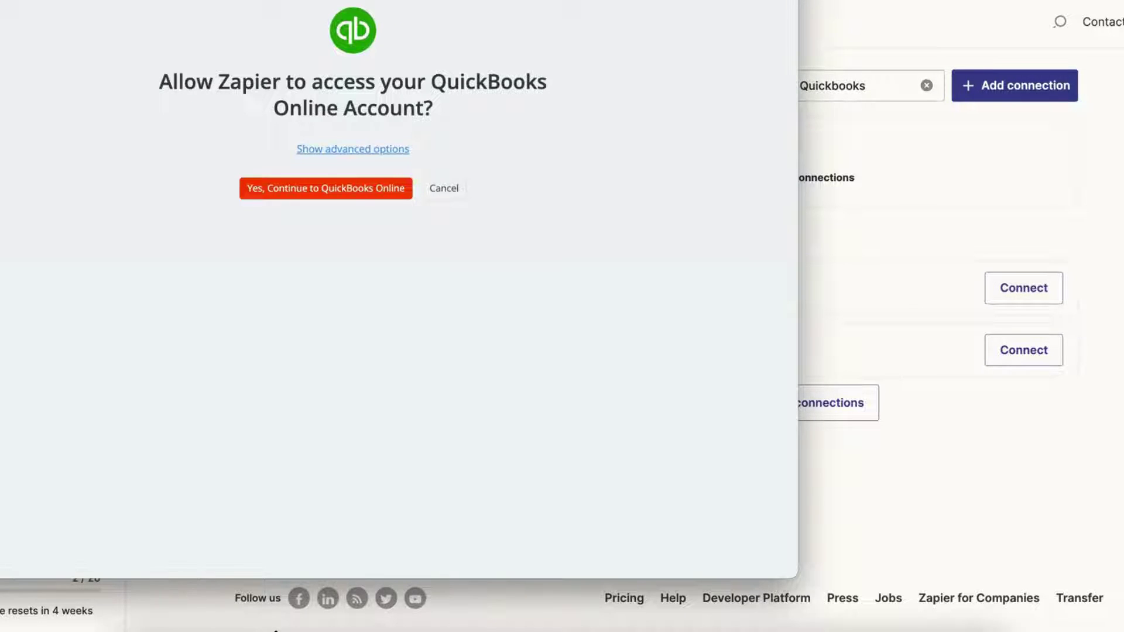
left_click_drag(755, 2, 762, 41)
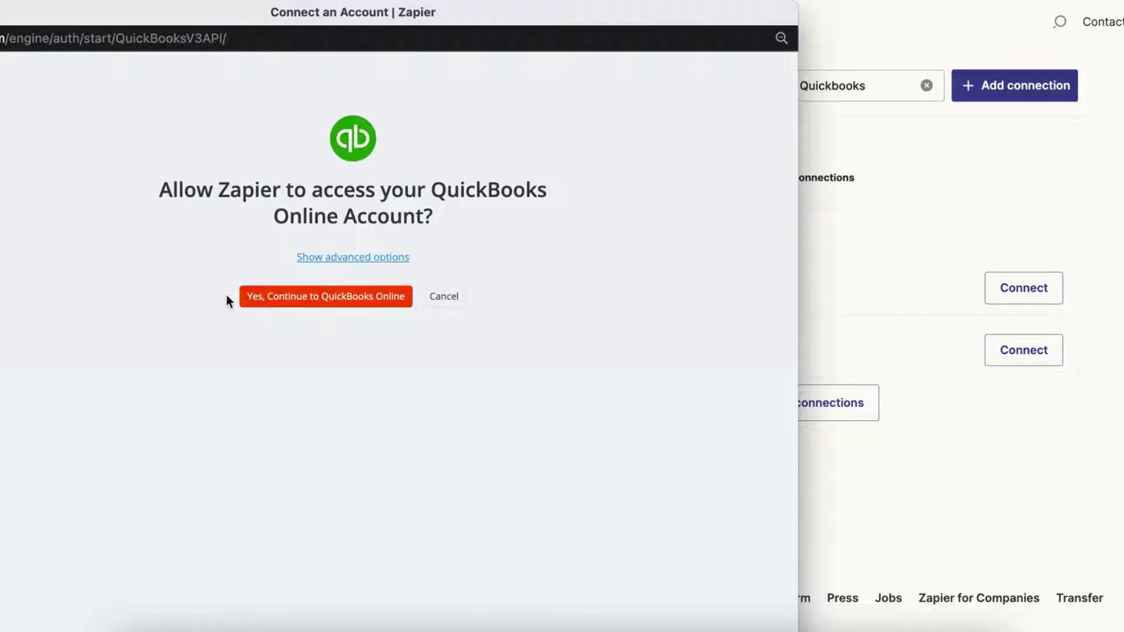
Allow Zapier to continue to QuickBooks Online and bring up the Intuit sign-in form
left_click(337, 298)
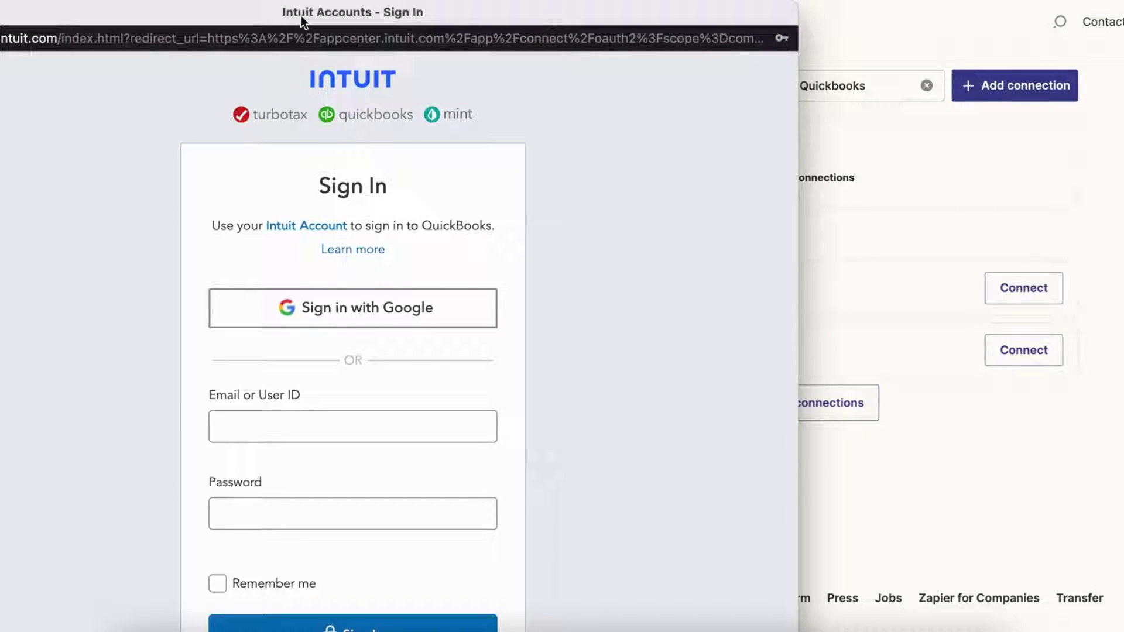
left_click_drag(302, 22, 306, 9)
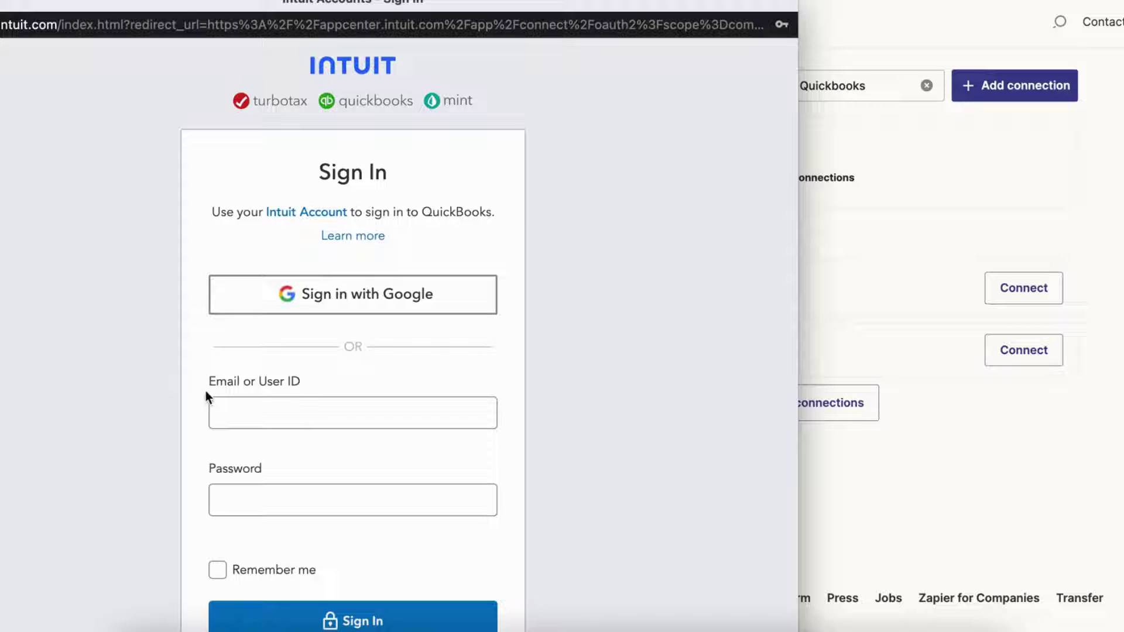
left_click(285, 404)
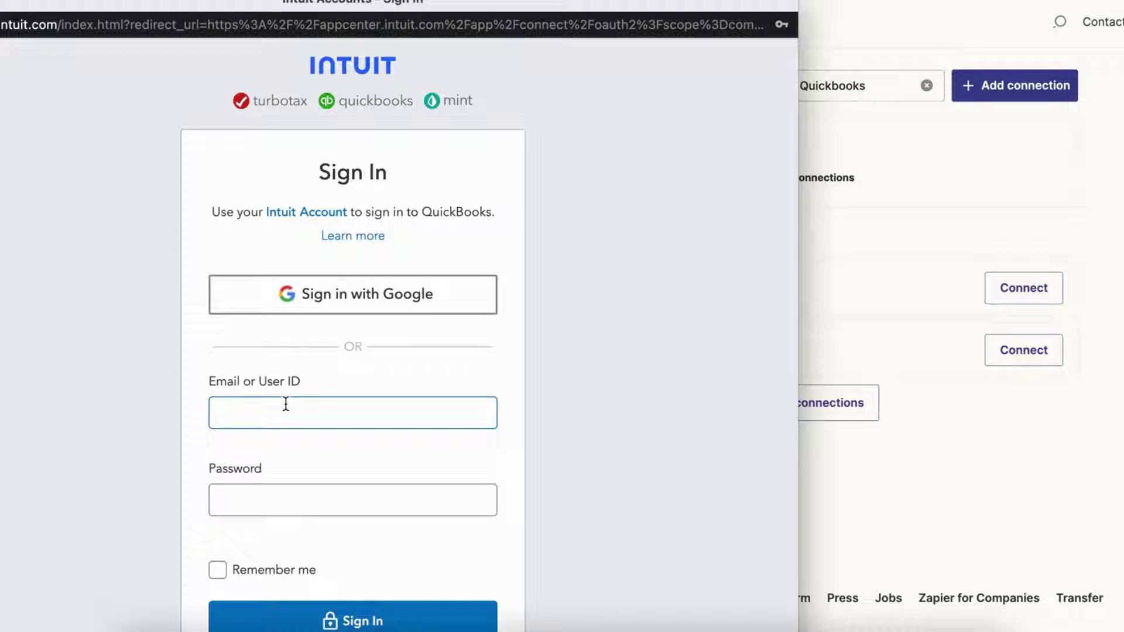
left_click(205, 197)
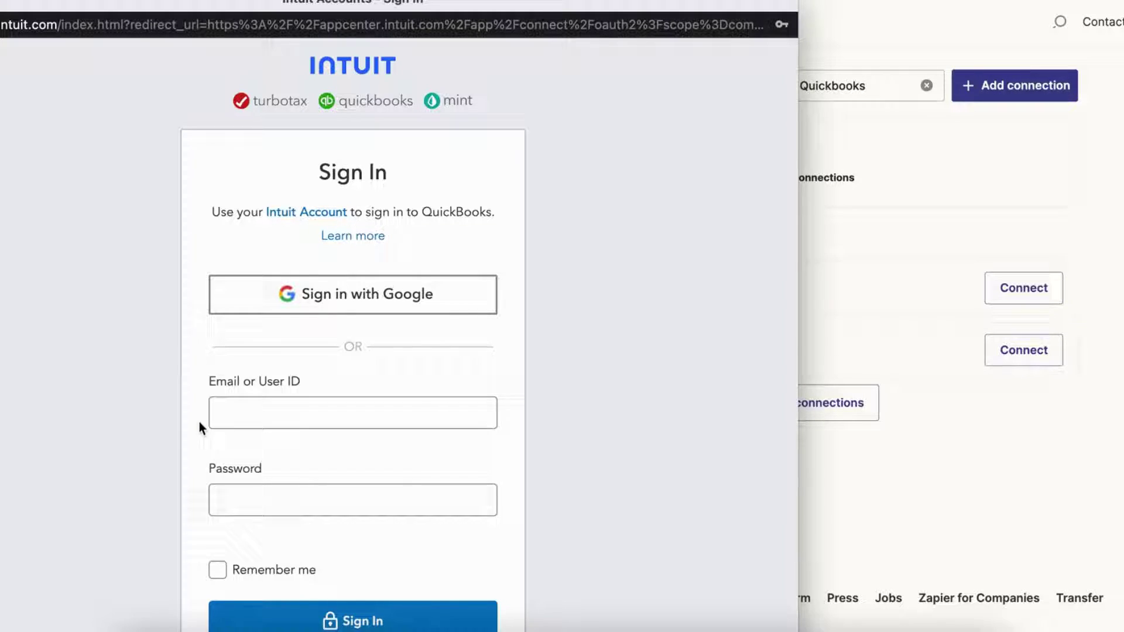
left_click(218, 407)
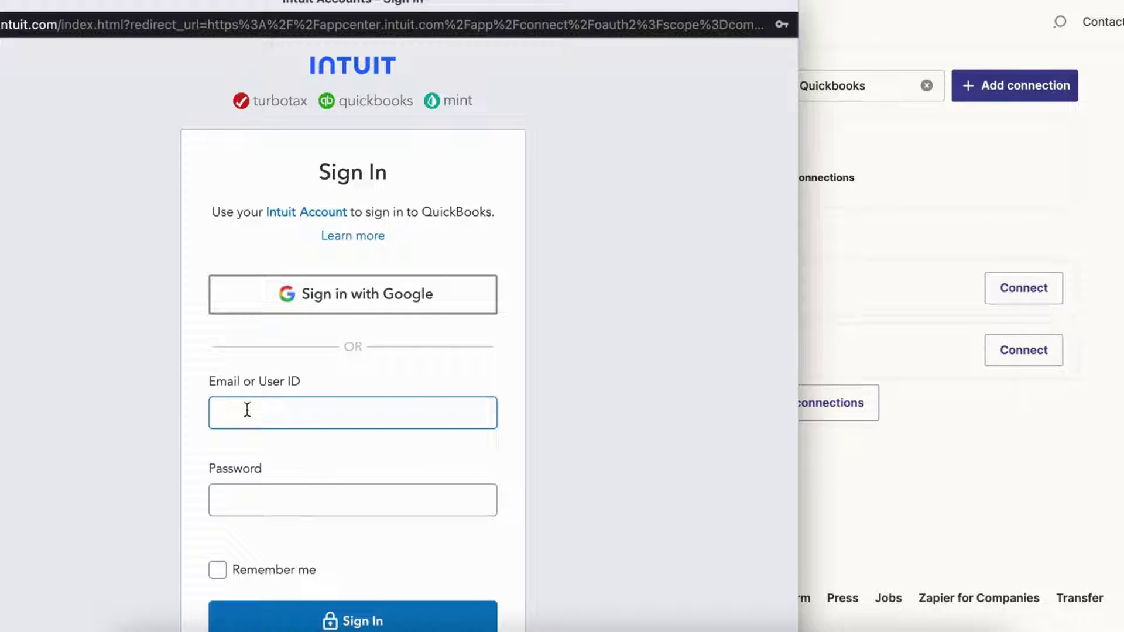
Sign in to Intuit using the saved email and password to finish the connection
left_click(247, 410)
type("j")
left_click(305, 448)
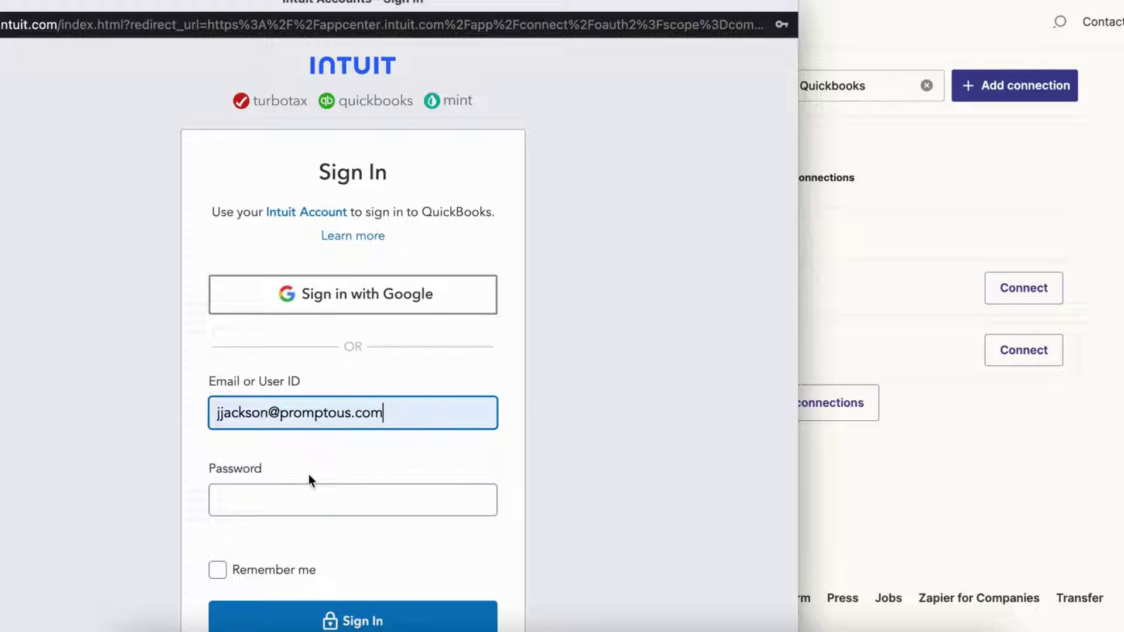
left_click(291, 495)
key("super+v")
key("Return")
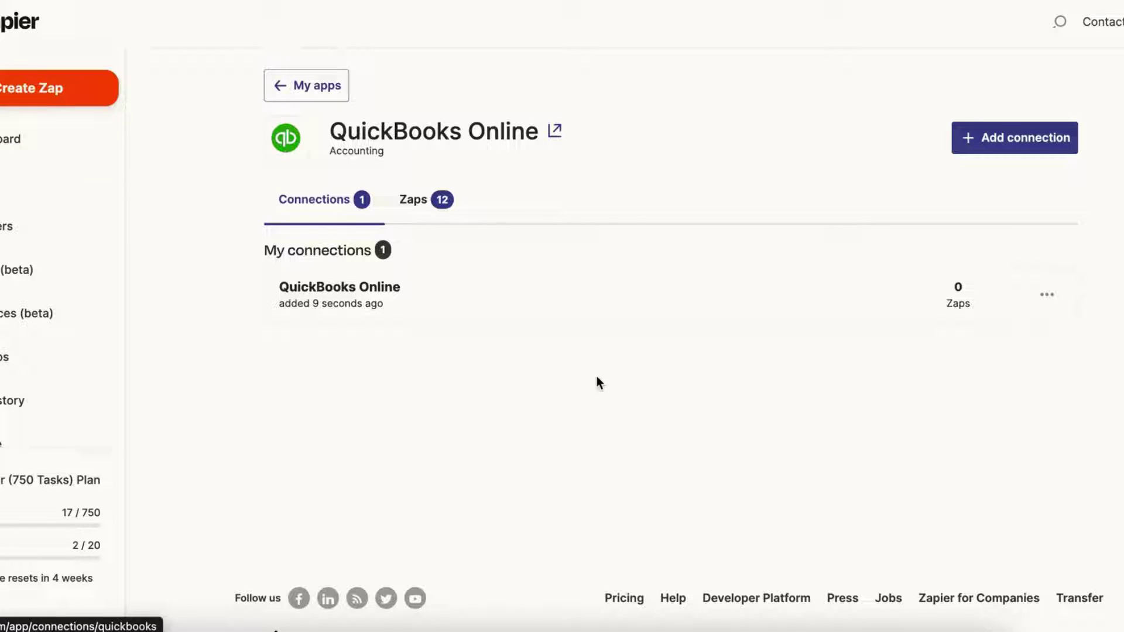
Rename the new QuickBooks Online connection to 'Admin Quickbooks' through its Edit connection name option
left_click(1046, 294)
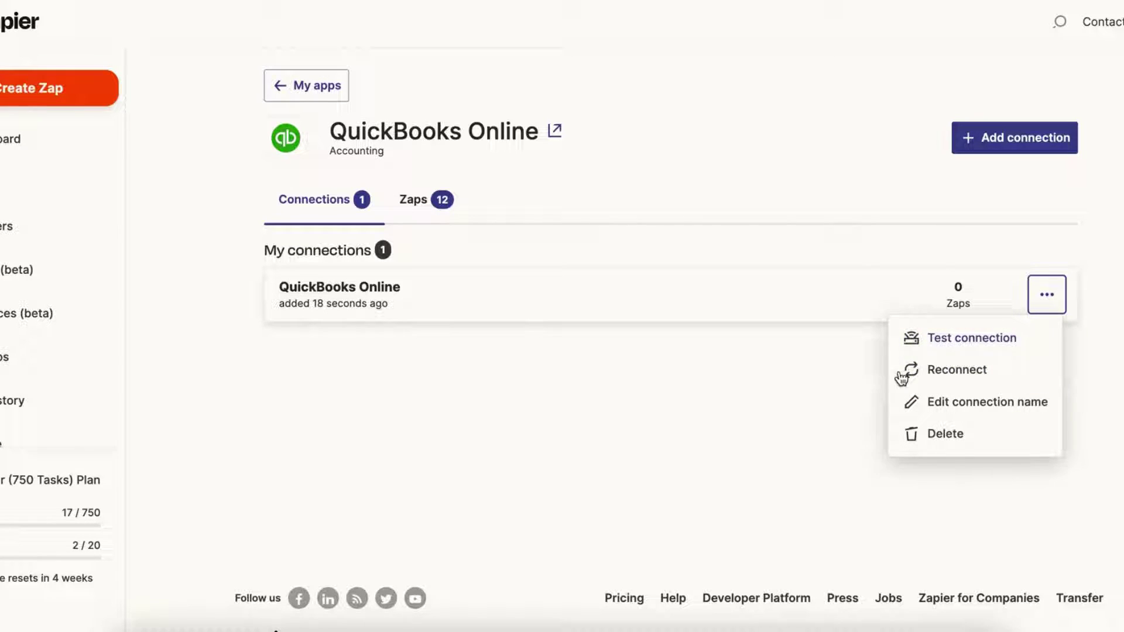
left_click(929, 403)
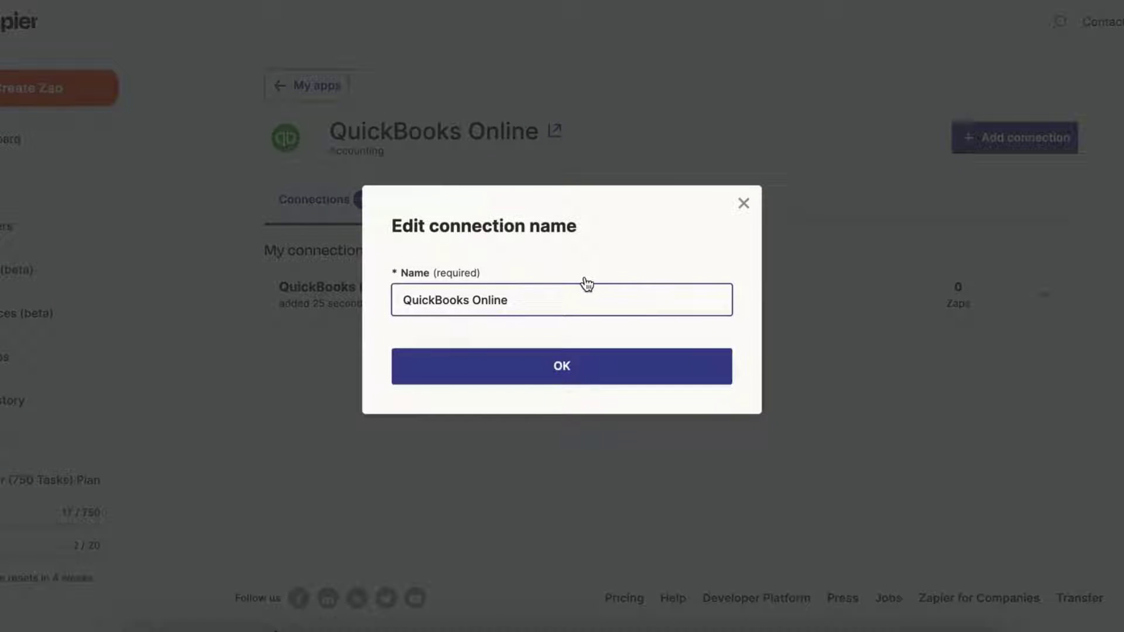
triple_click(574, 288)
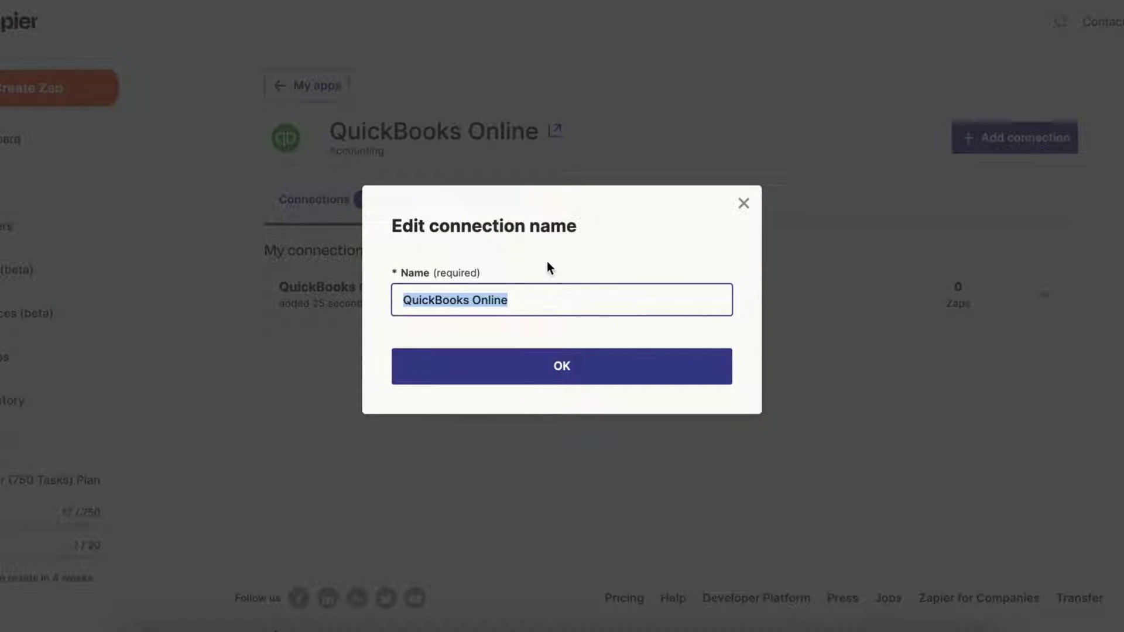
type("Admin Quickbooks")
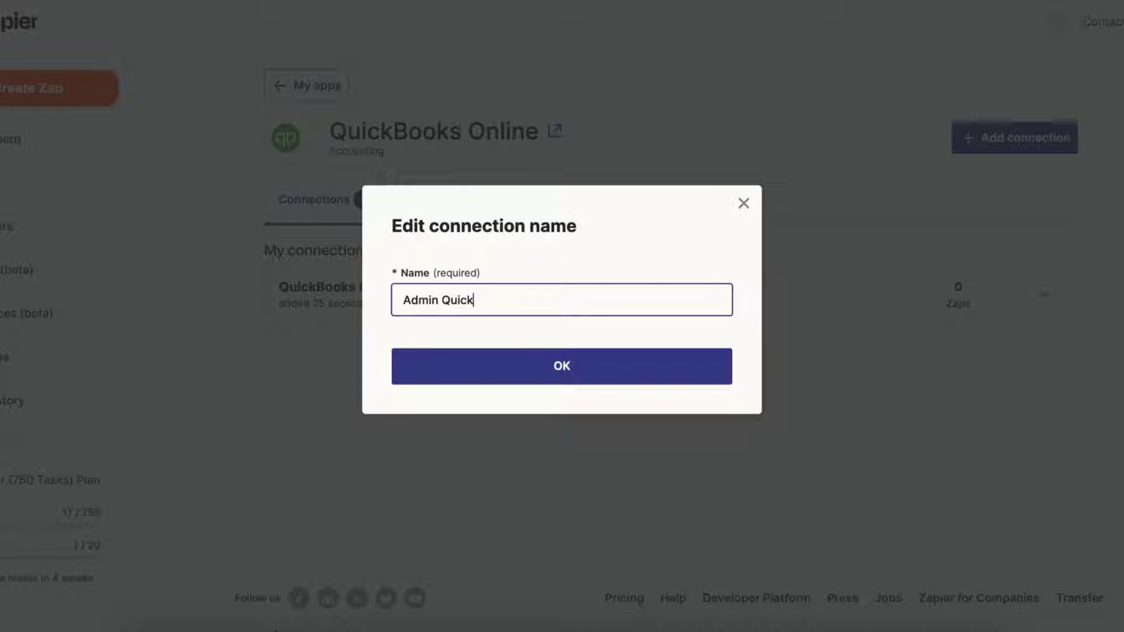
left_click(541, 366)
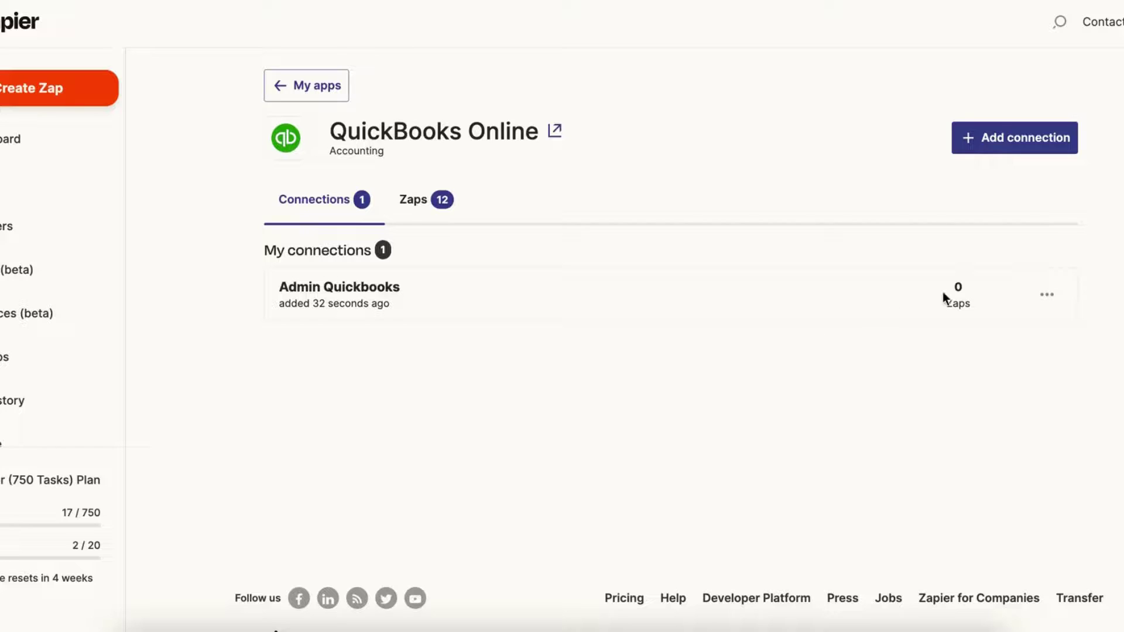
Create a new Zap with QuickBooks Online as the trigger app and New Customer as the event
left_click(64, 85)
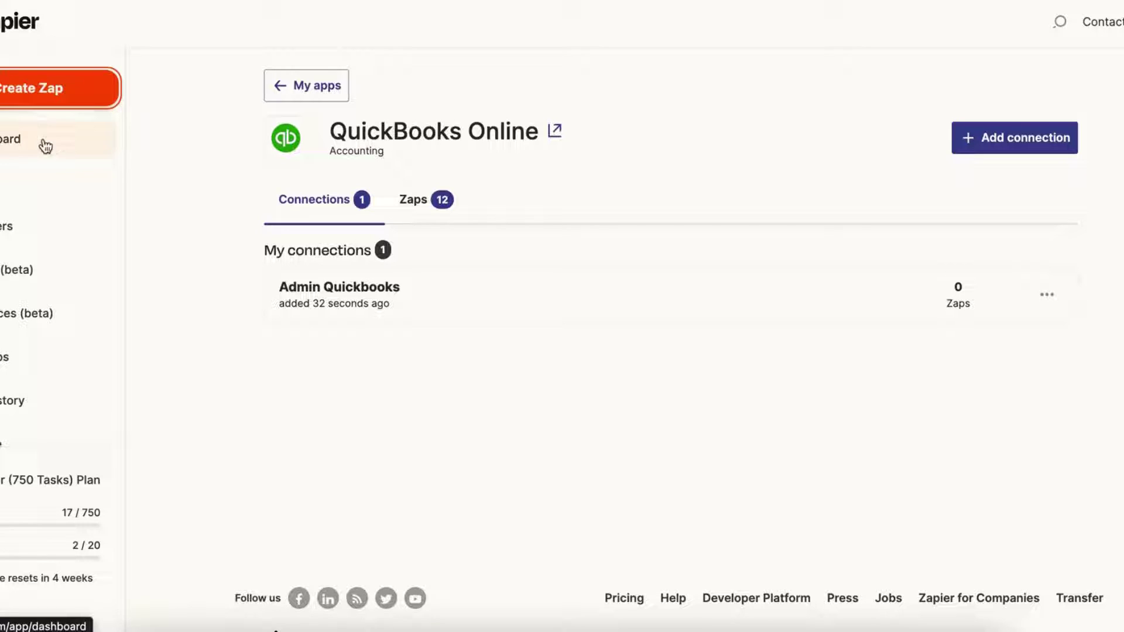
left_click(11, 94)
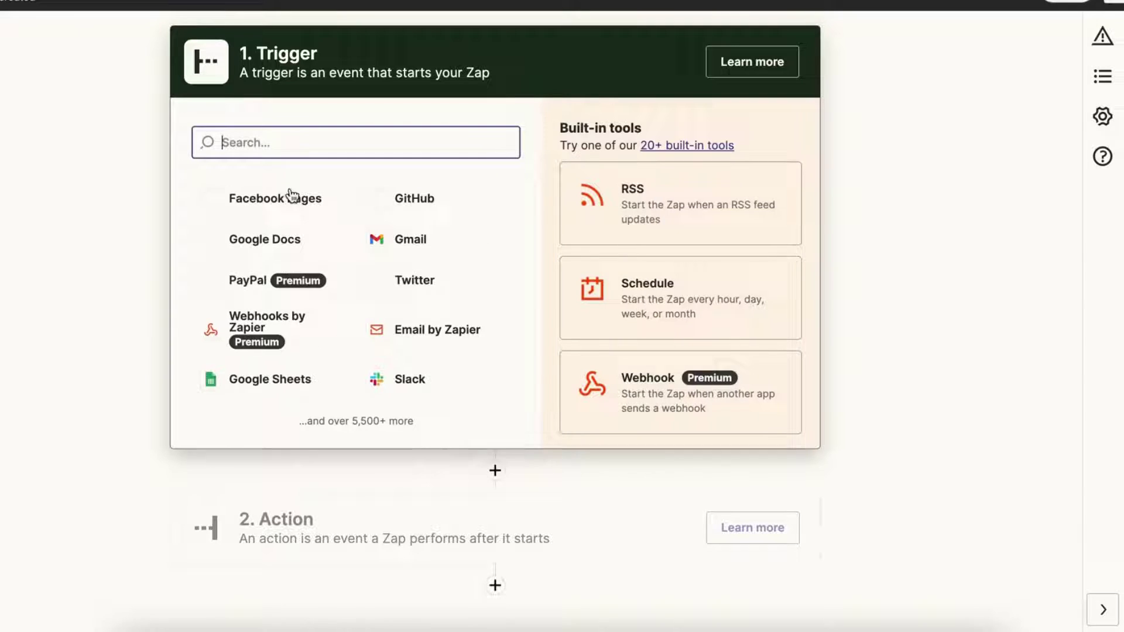
type("Quickbooks nline")
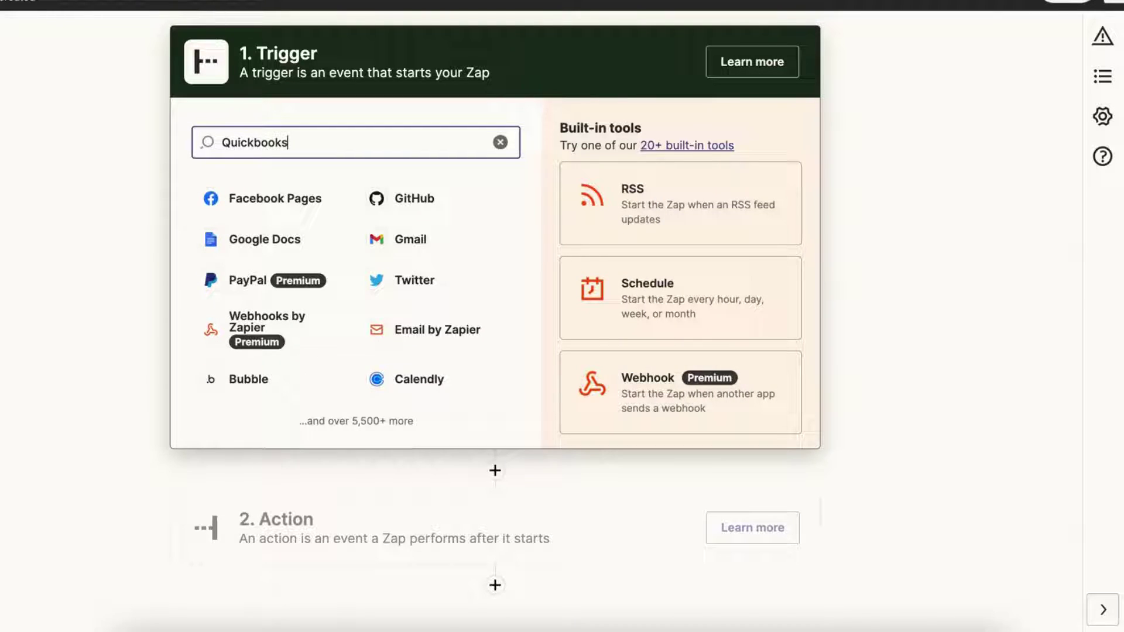
left_click(281, 218)
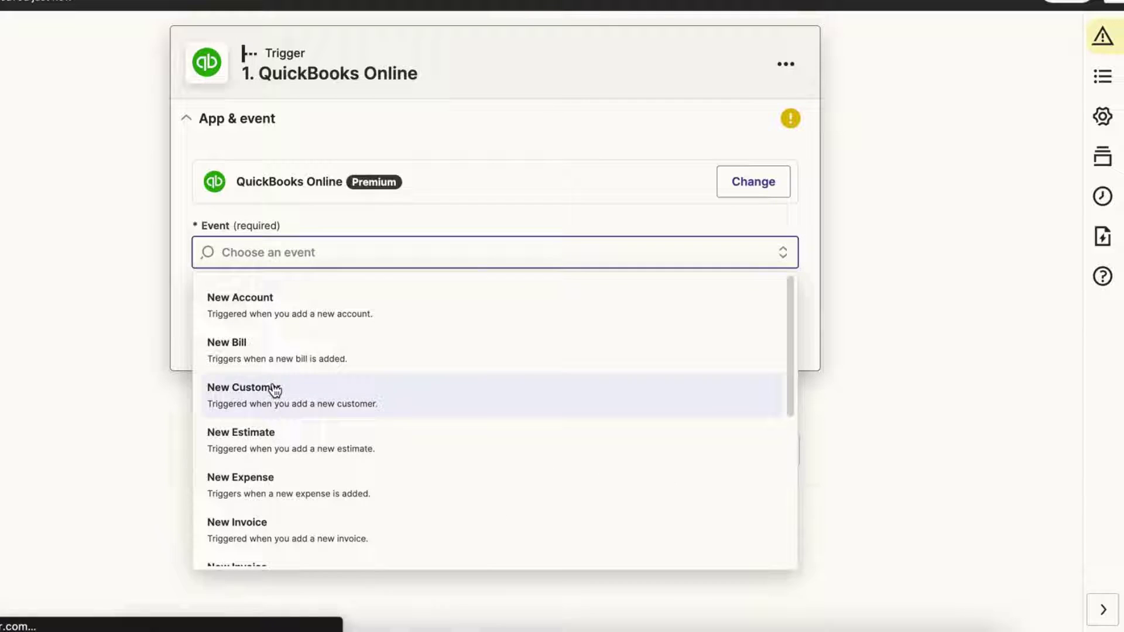
left_click(274, 389)
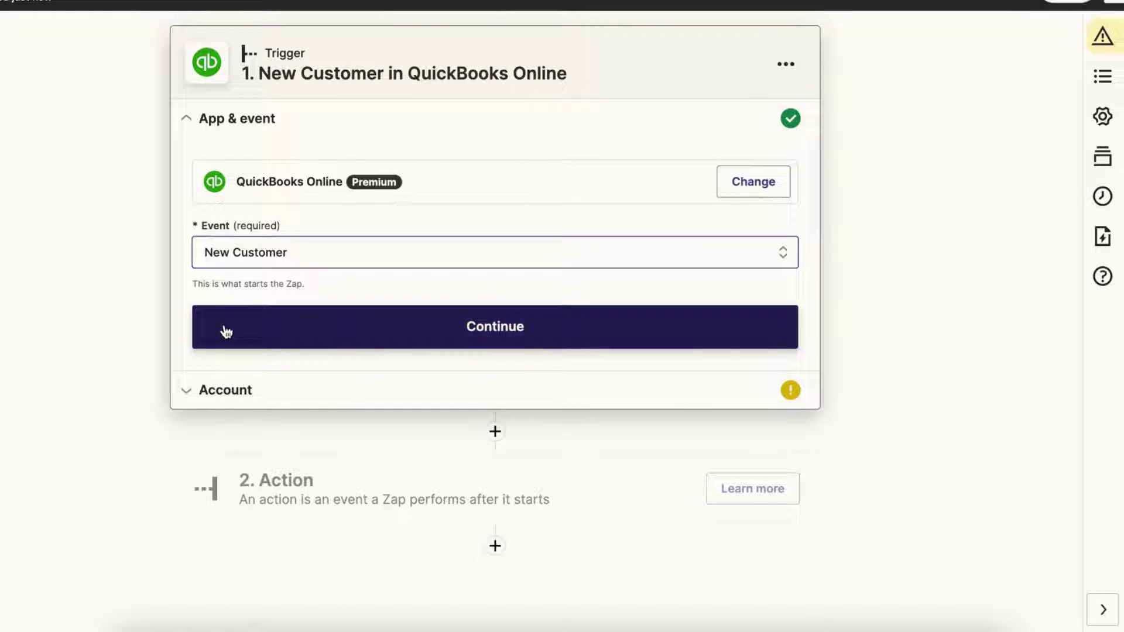
left_click(223, 328)
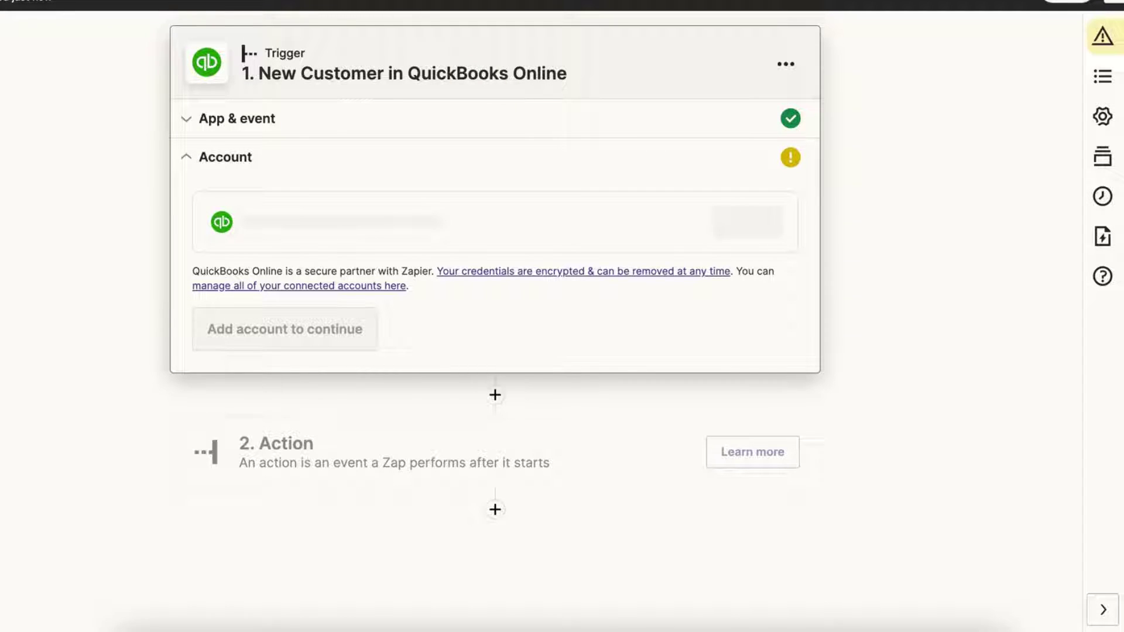
Reload and choose Admin Quickbooks as the trigger account, then start connecting another account
key("ctrl+r")
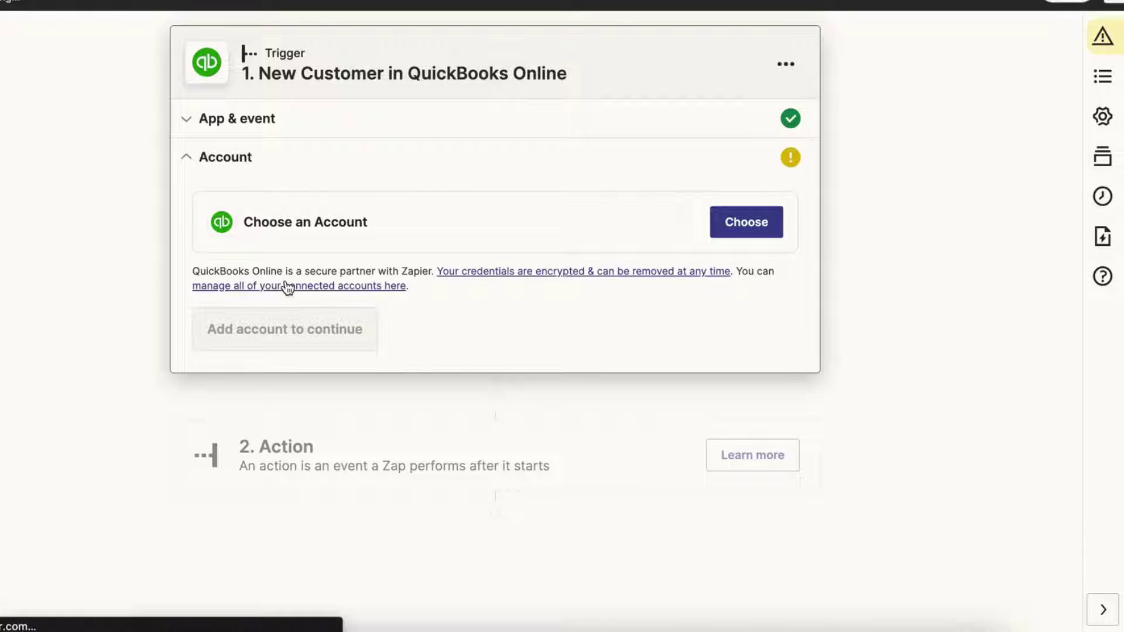
left_click(745, 230)
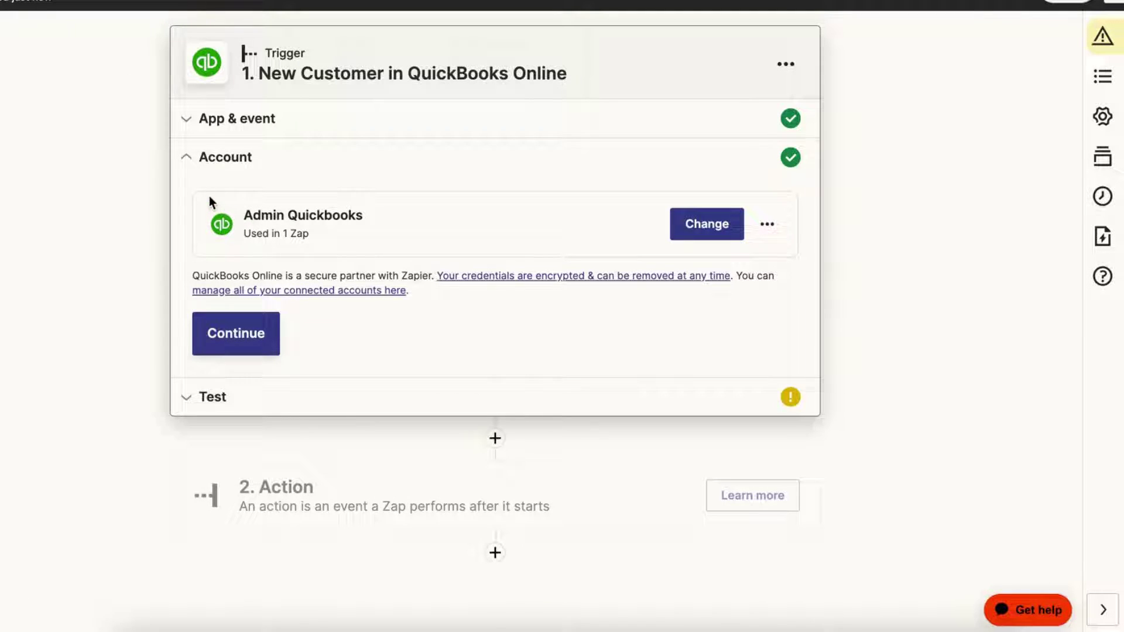
left_click(709, 227)
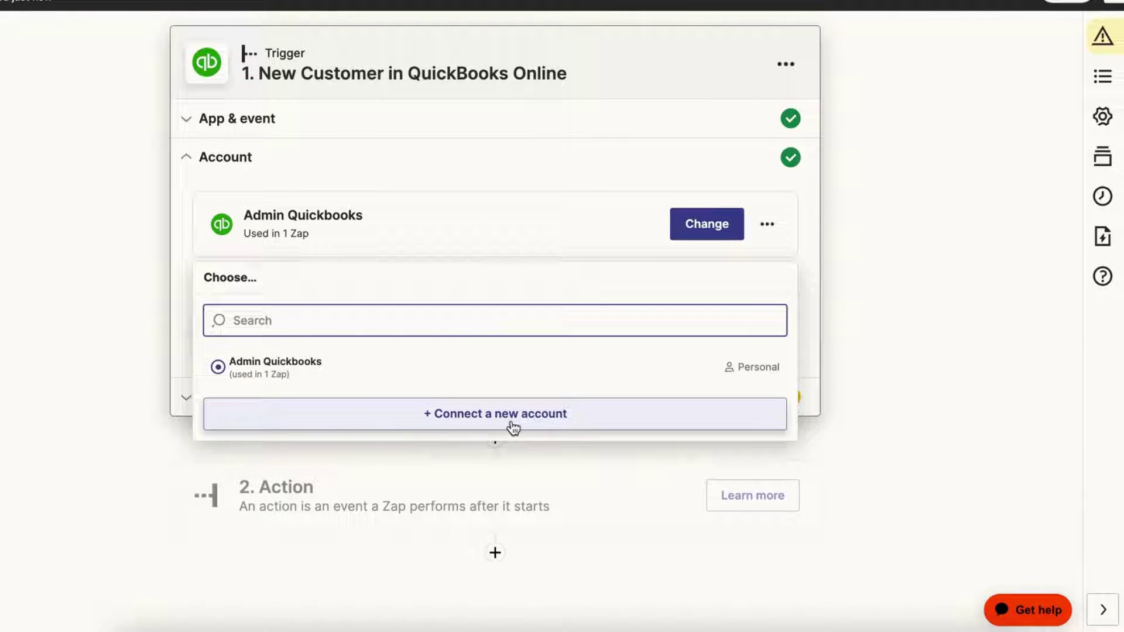
left_click(530, 426)
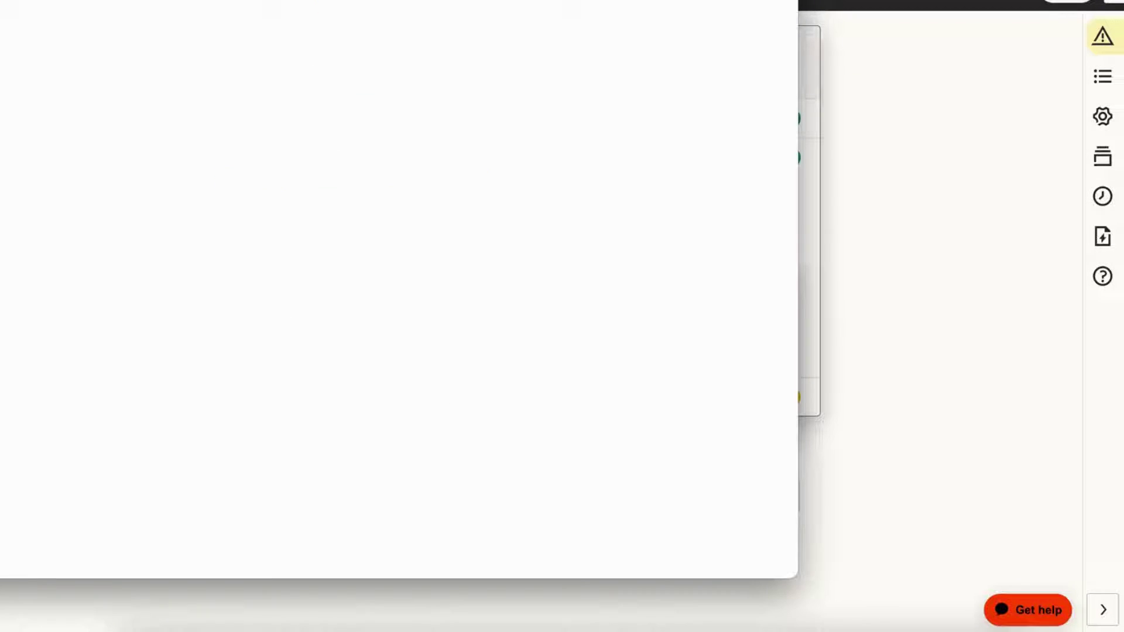